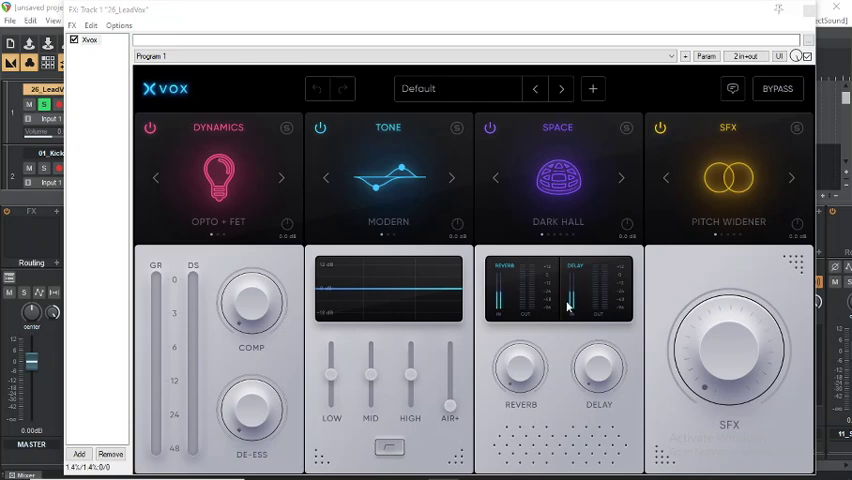
Lower XVox's delay, cut reverb to 16%, enable low cut, and boost highs, mids and air
drag(599, 372, 599, 362)
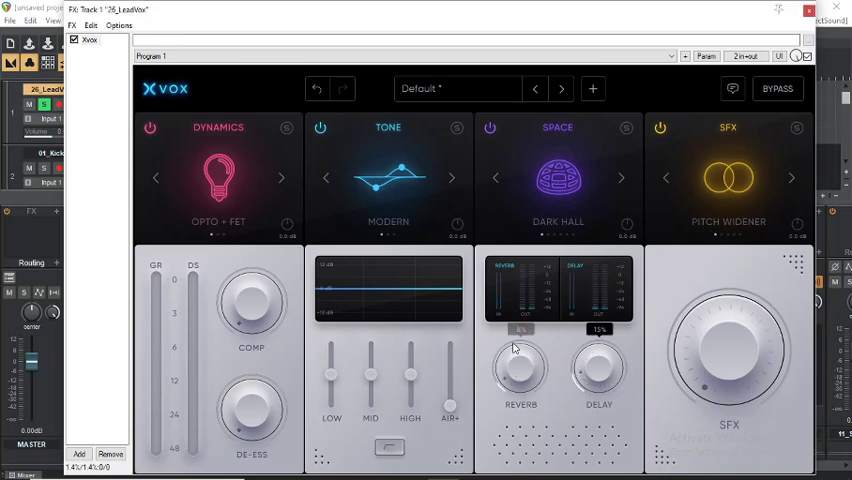
mouse_move(520, 369)
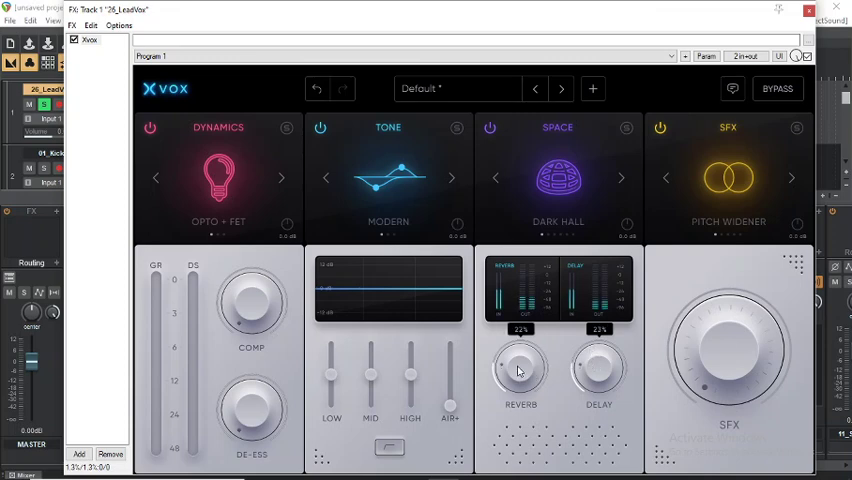
drag(516, 372, 512, 388)
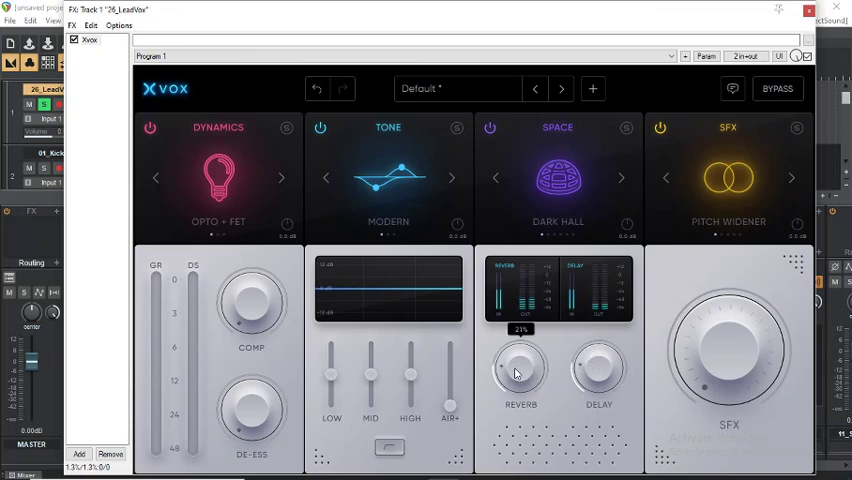
click(390, 447)
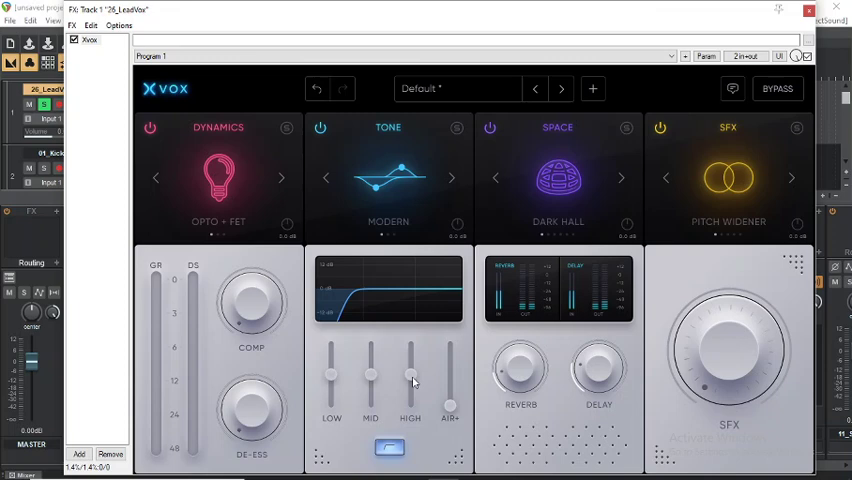
drag(410, 378, 408, 355)
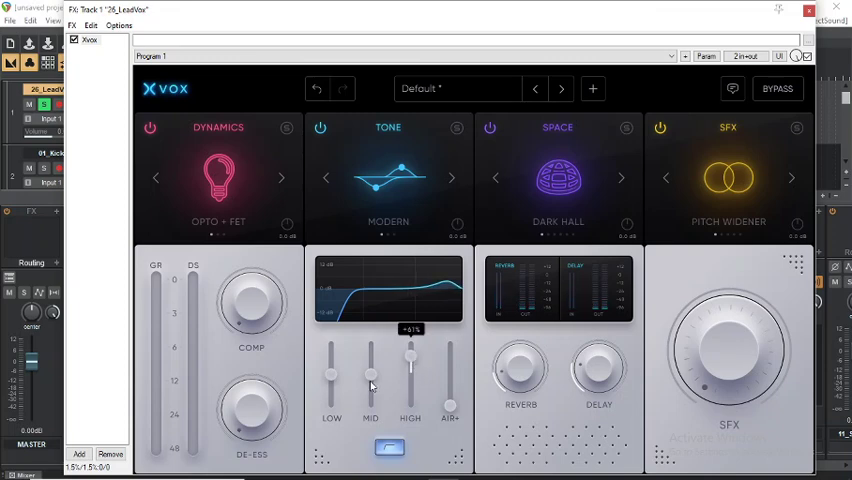
drag(371, 377, 372, 366)
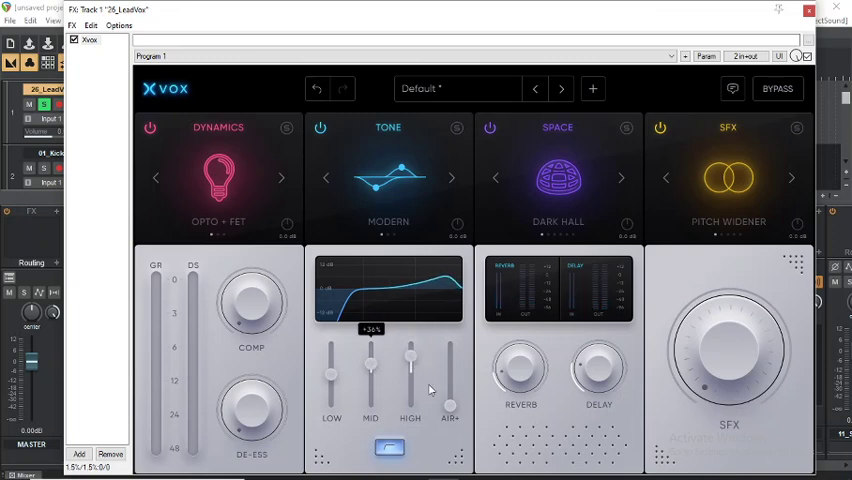
drag(449, 405, 451, 390)
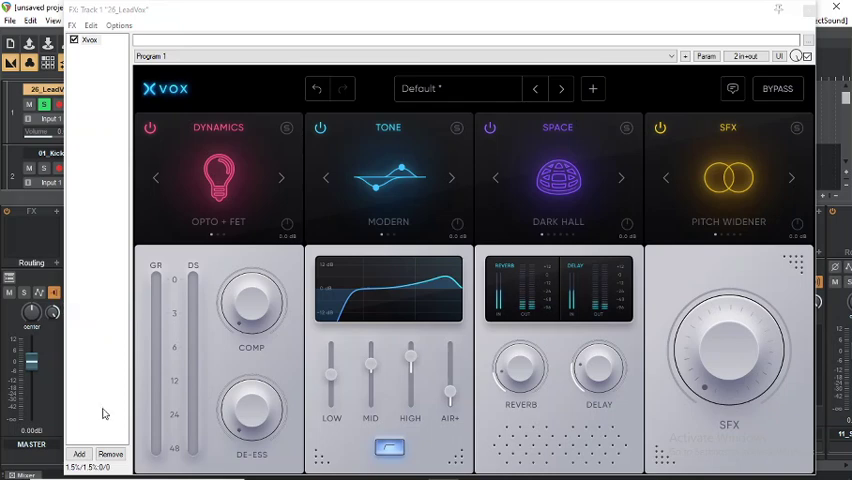
Pull the lead vocal fader far down, then bring it back up to about 0 dB
drag(35, 361, 33, 392)
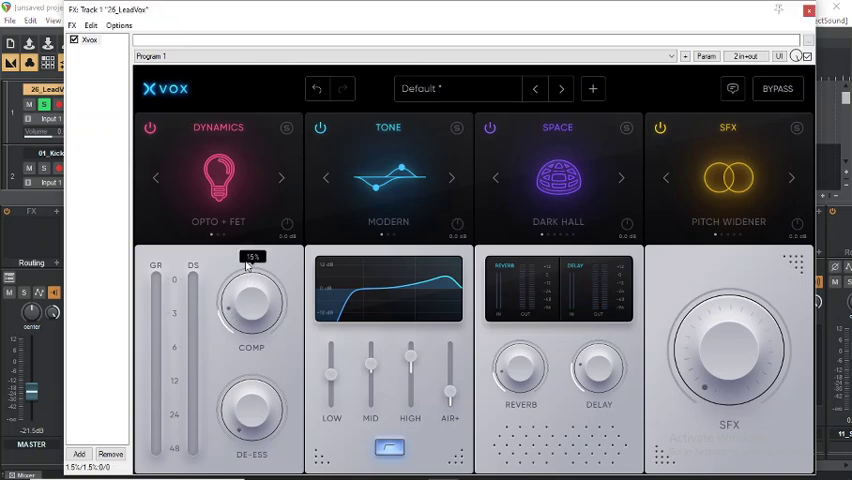
mouse_move(251, 301)
scroll(254, 311, up, 1)
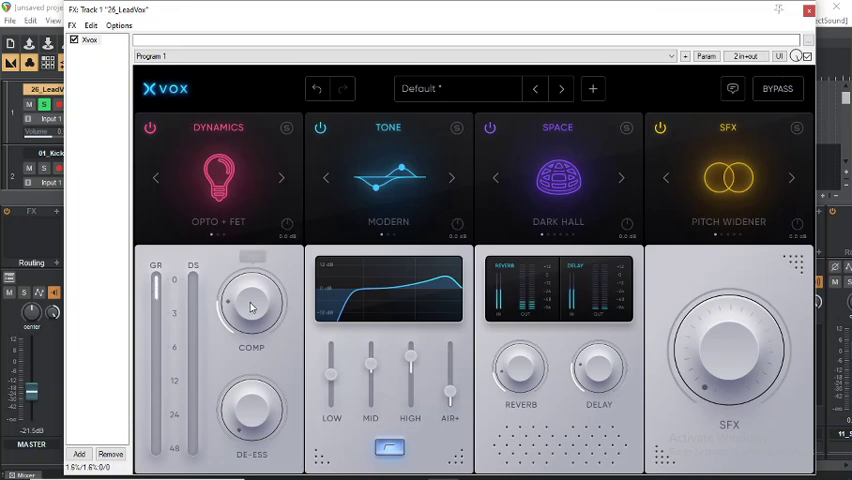
drag(31, 393, 33, 362)
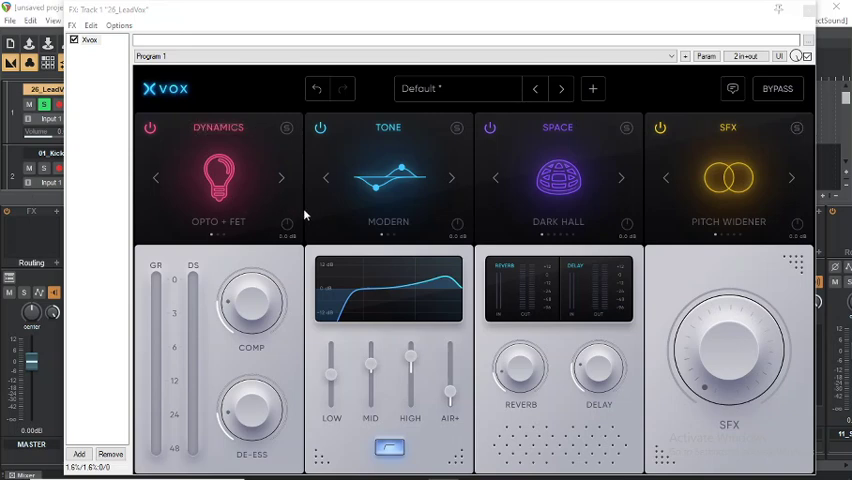
Load XVox's 'Wider' factory preset from the 01 Basic Male list
click(443, 90)
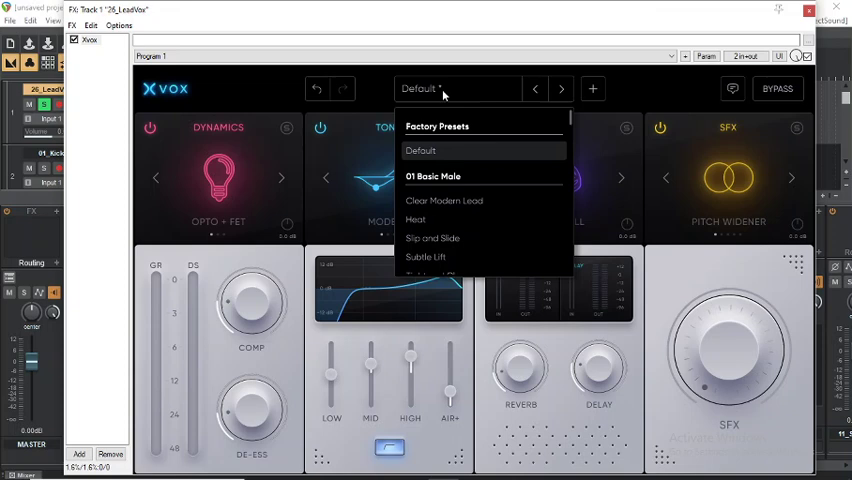
scroll(478, 230, down, 3)
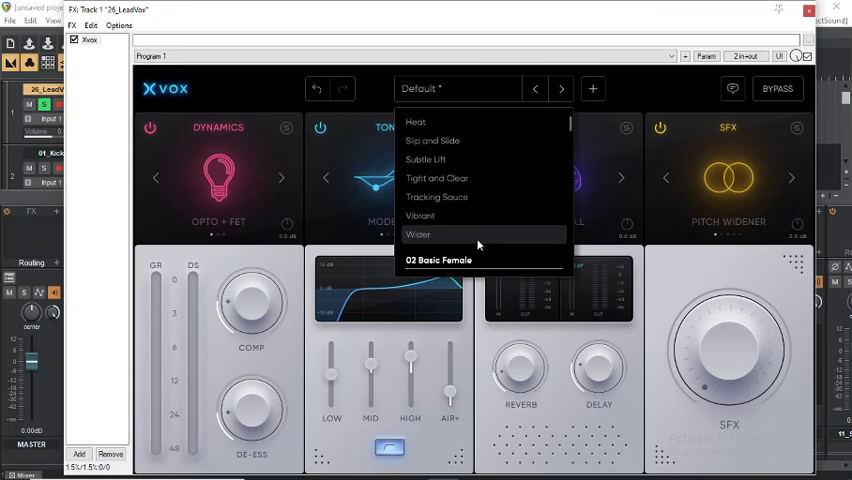
scroll(478, 243, down, 3)
scroll(478, 243, down, 3)
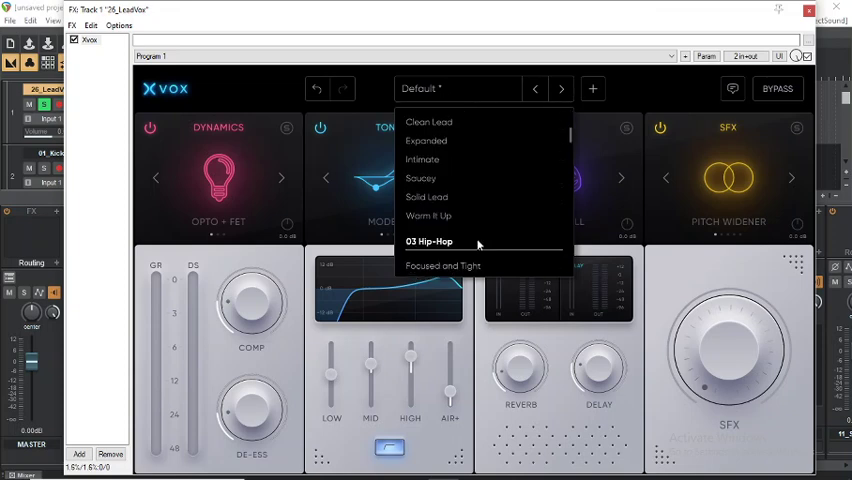
scroll(461, 220, up, 1)
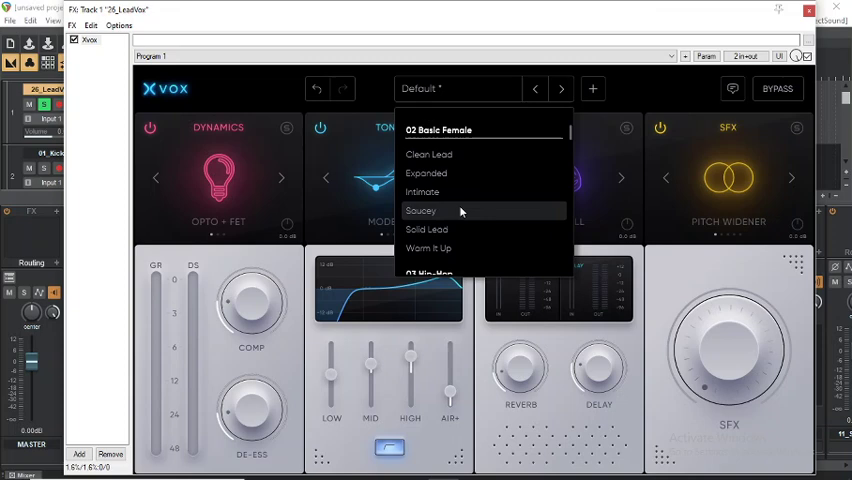
scroll(461, 211, down, 2)
scroll(461, 211, down, 2)
scroll(461, 211, down, 2)
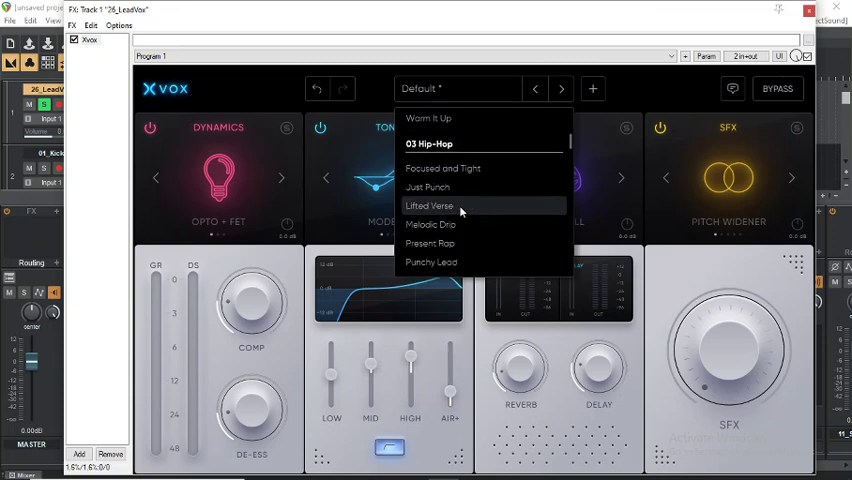
scroll(461, 211, down, 2)
scroll(461, 211, down, 2)
scroll(461, 211, down, 1)
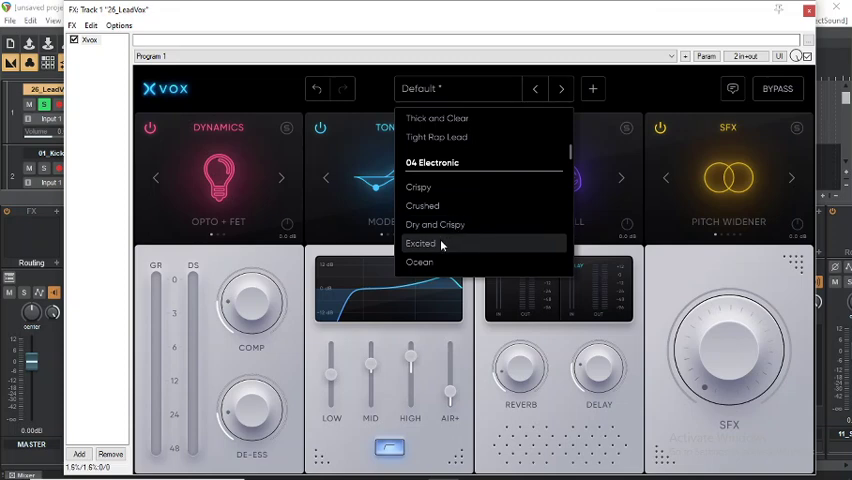
scroll(470, 220, up, 3)
scroll(470, 220, up, 3)
scroll(475, 220, up, 2)
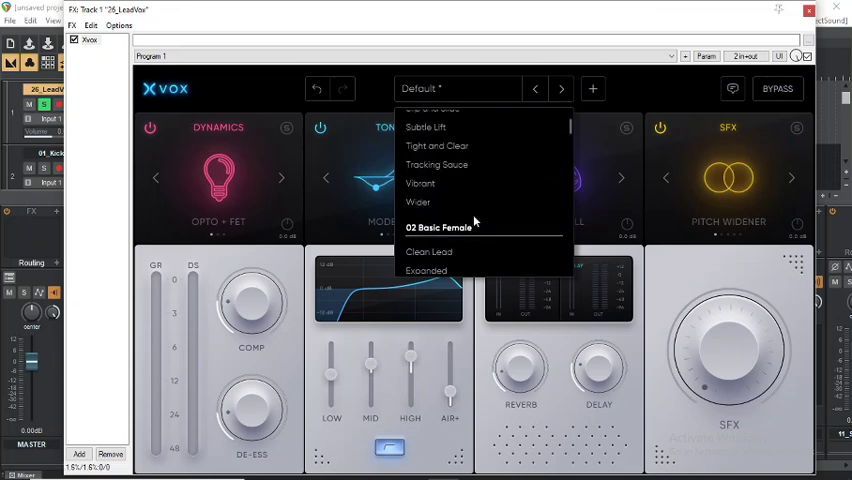
click(420, 201)
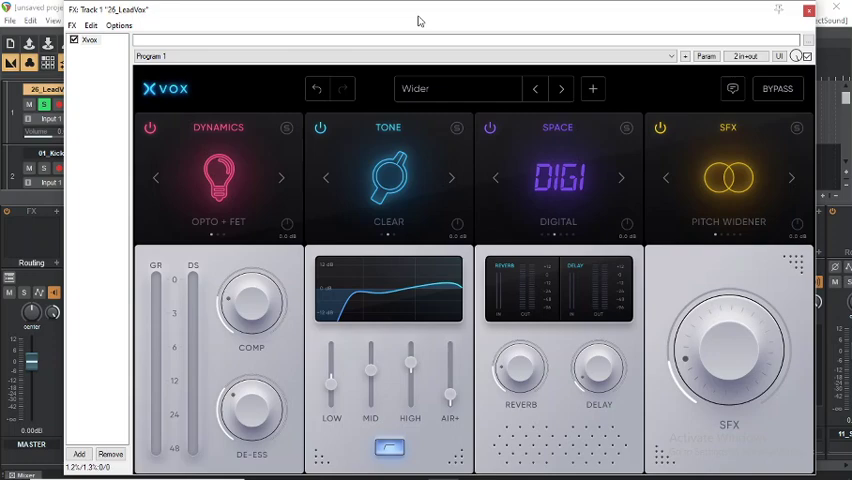
Reposition the FX window, A/B the pitch widener, play the vocal, then hide XVox's interface
mouse_move(420, 20)
mouse_down()
mouse_move(430, 39)
mouse_move(430, 30)
mouse_up()
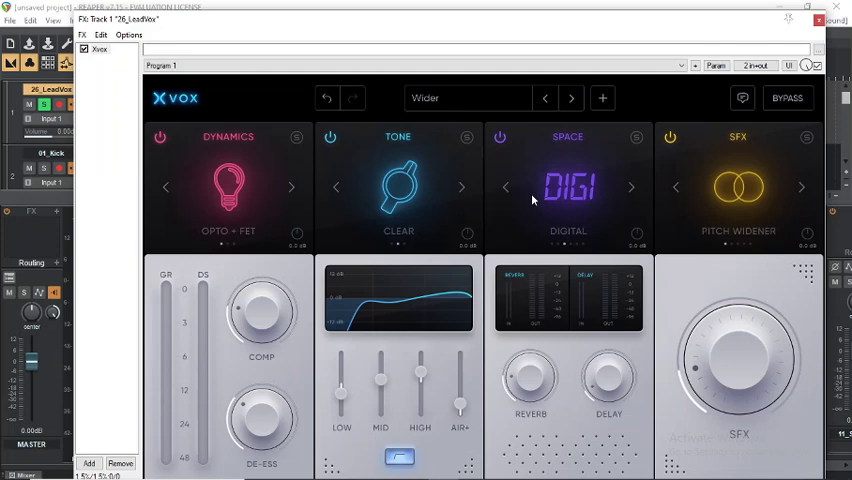
click(670, 137)
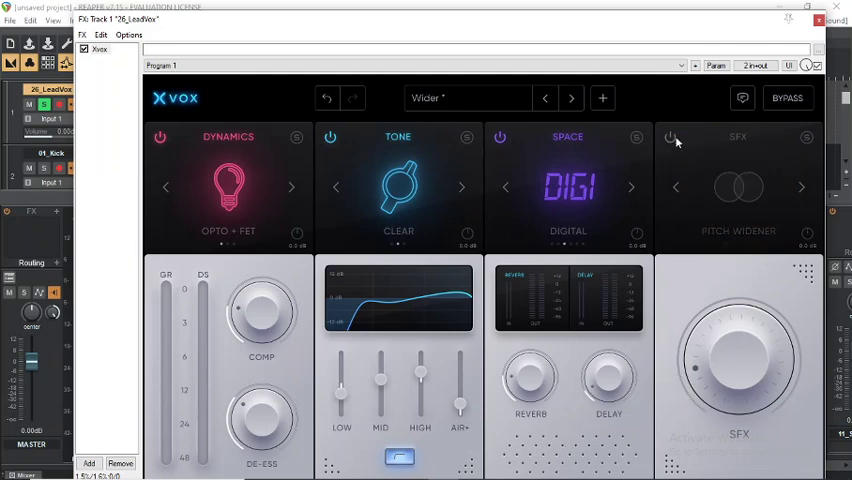
click(671, 138)
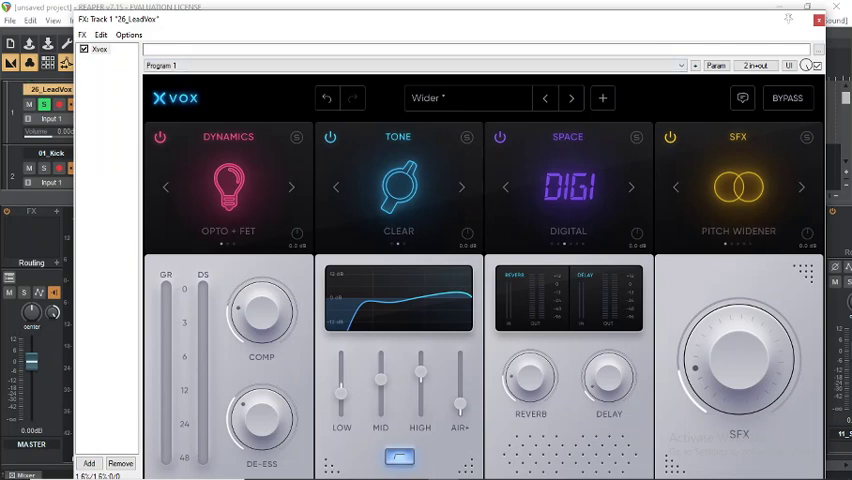
key(space)
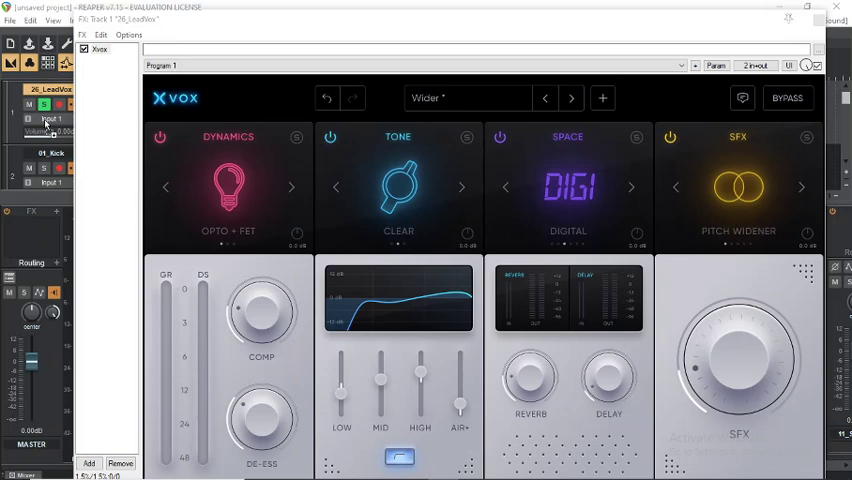
click(127, 53)
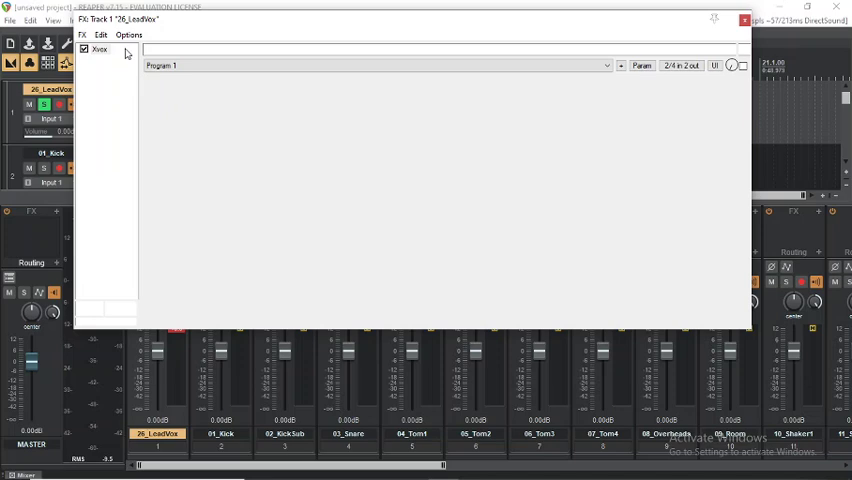
Give Comp LA the 'Vocal in the face' preset, then add Gem Dopamine with '02. MiX Voice'
click(396, 87)
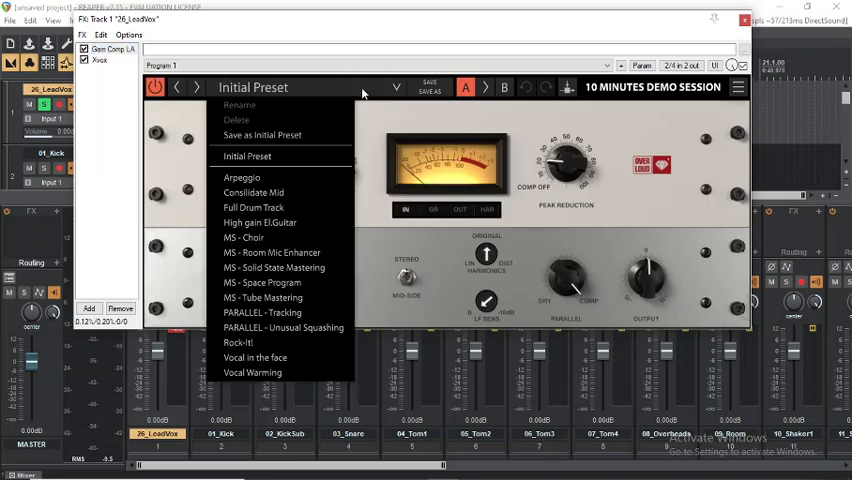
click(255, 357)
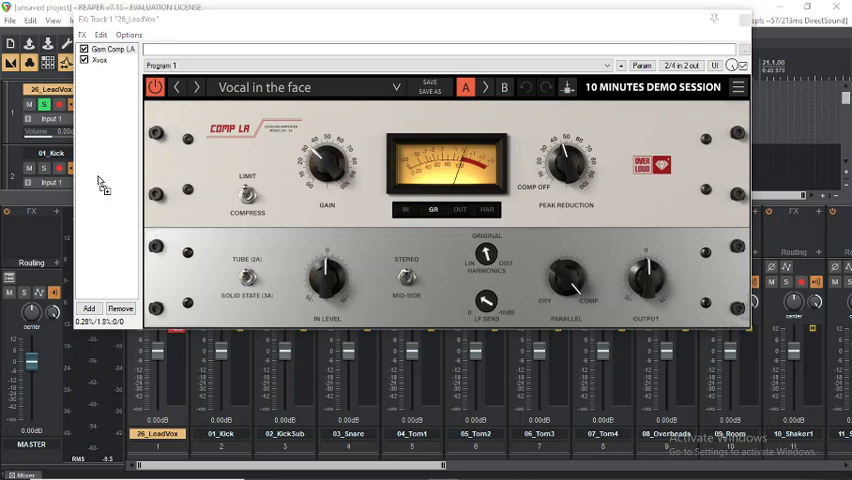
drag(100, 183, 100, 100)
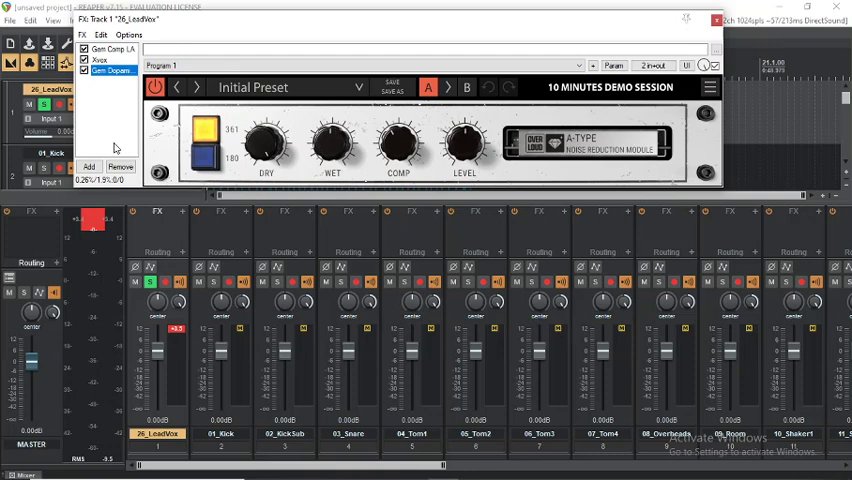
click(285, 88)
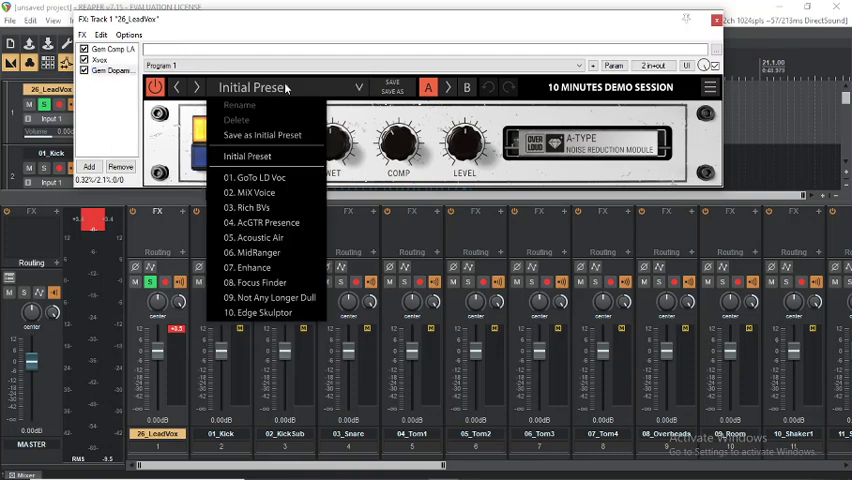
click(252, 192)
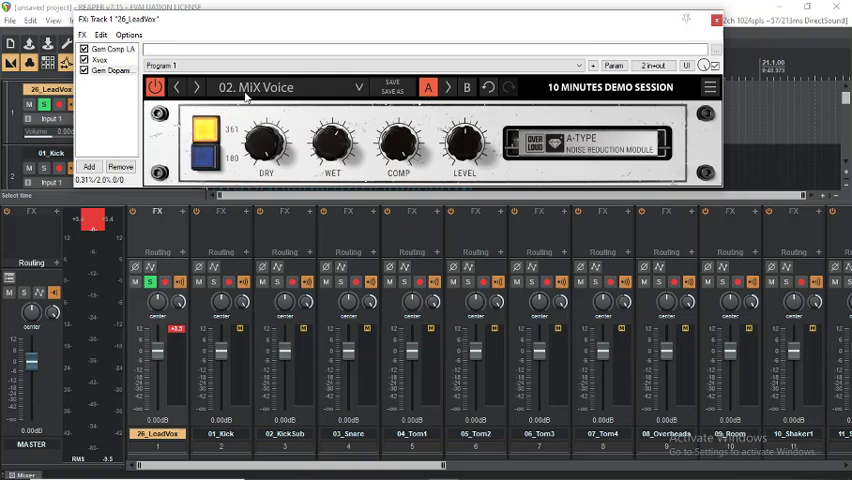
Reopen XVox in trial mode, start playback, and move the FX window to reveal the tracks
click(99, 60)
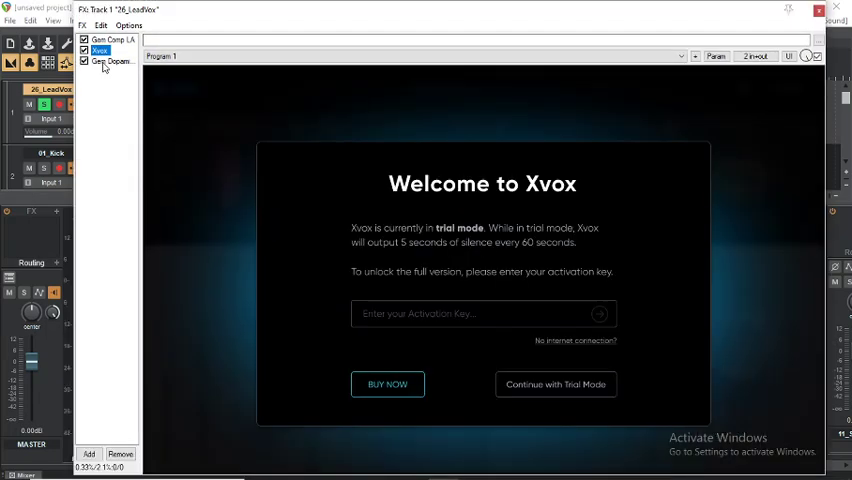
click(556, 384)
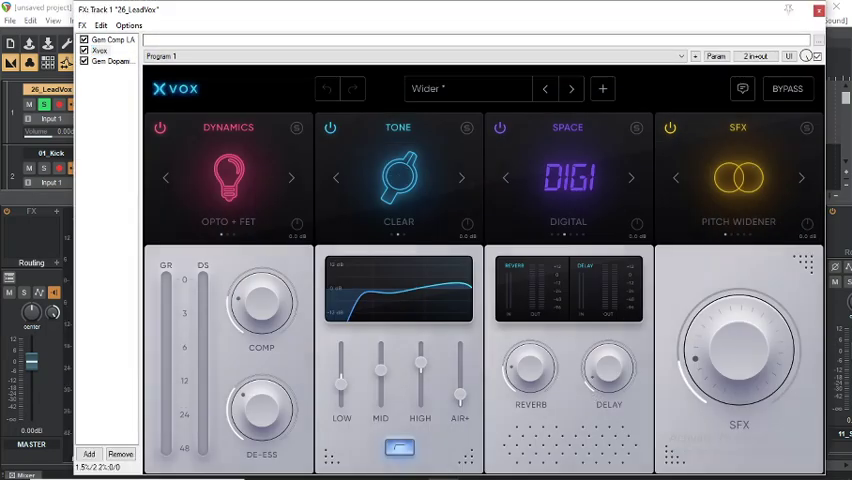
key(space)
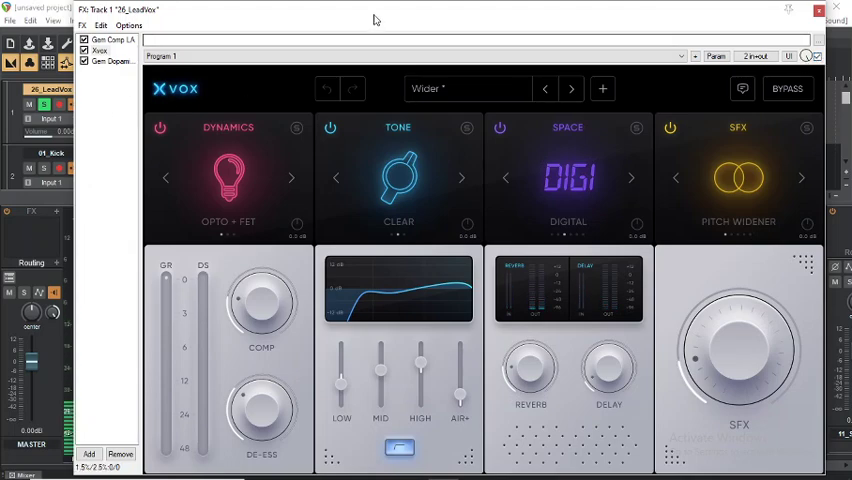
mouse_move(390, 12)
mouse_down()
mouse_move(508, 77)
mouse_move(476, 182)
mouse_move(536, 127)
mouse_up()
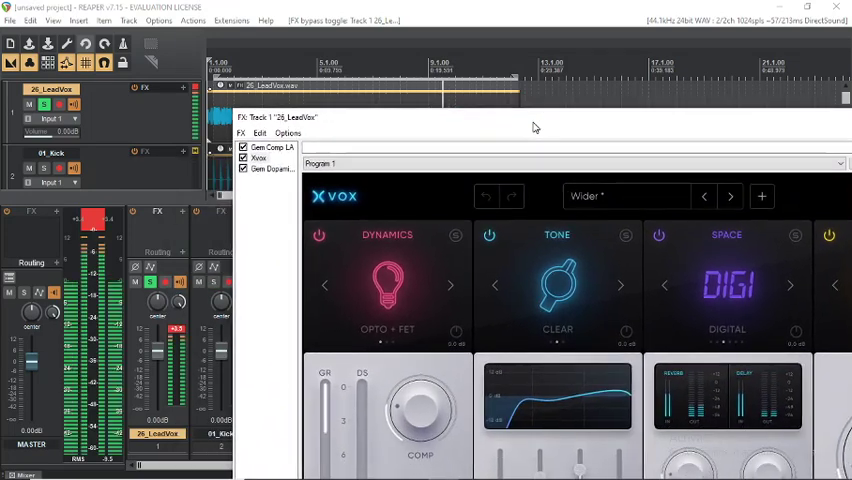
click(134, 89)
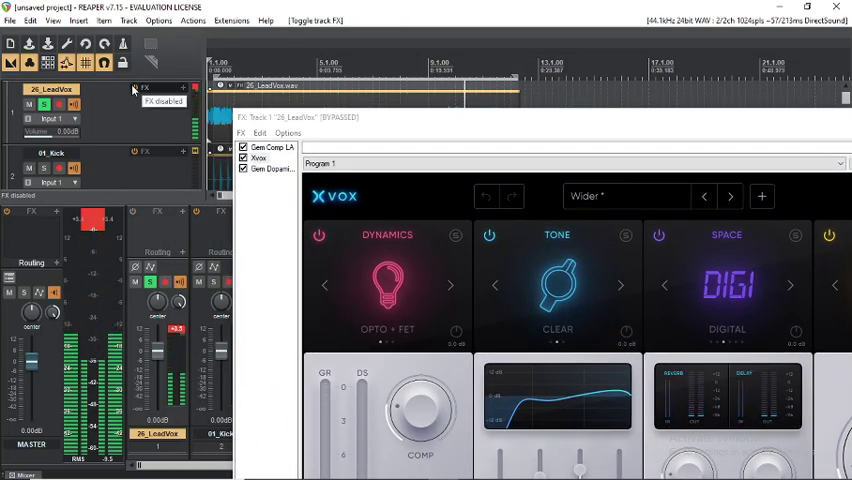
click(134, 89)
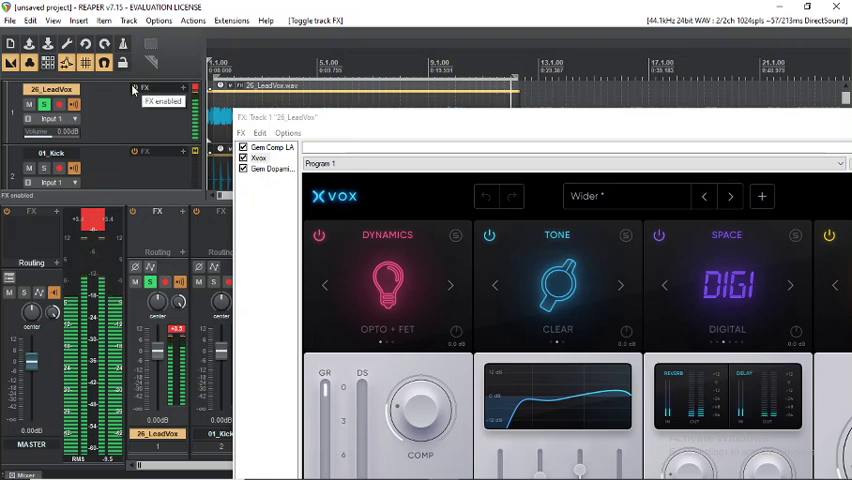
click(134, 89)
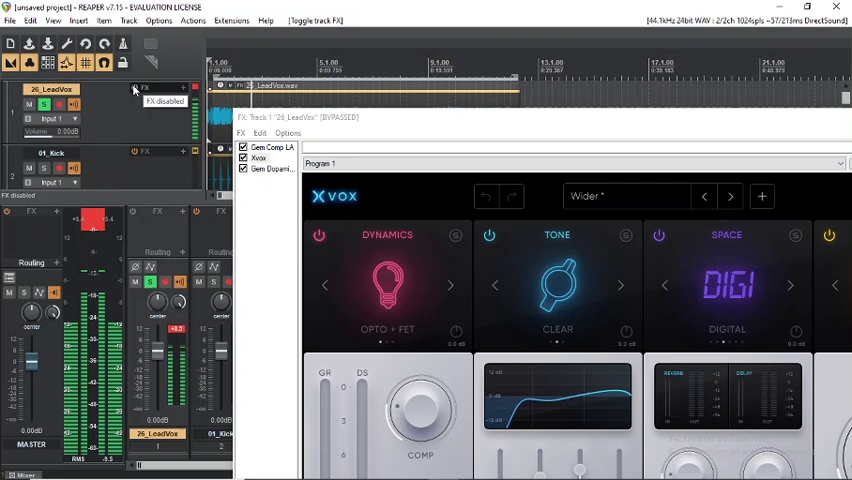
click(134, 89)
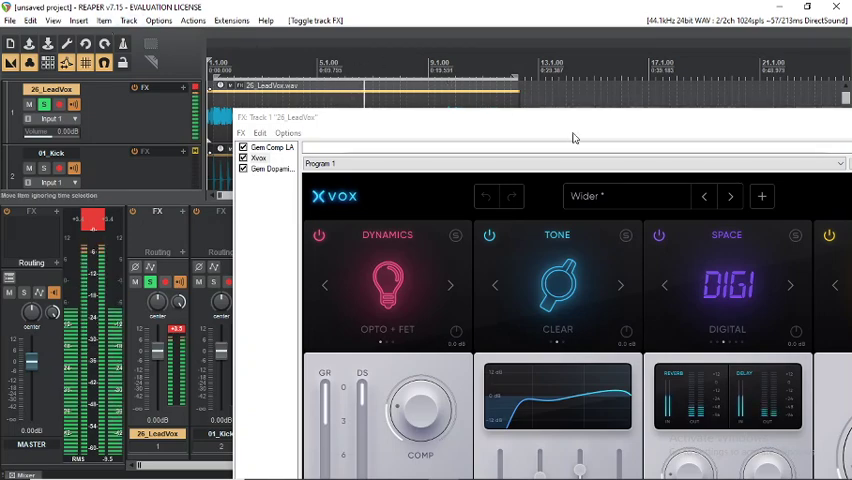
Move the FX window back over the mixer and drop the master fader to about -20.9 dB
drag(668, 128, 508, 56)
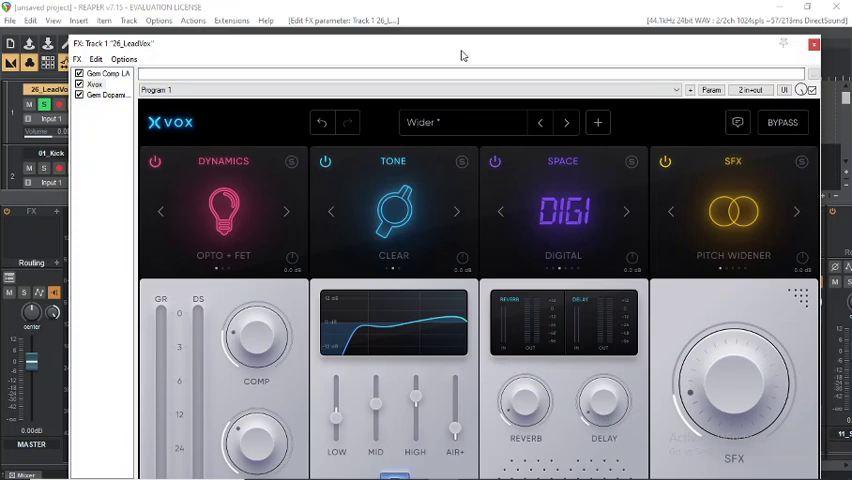
mouse_move(460, 45)
mouse_down()
mouse_move(448, 120)
mouse_move(460, 45)
mouse_up()
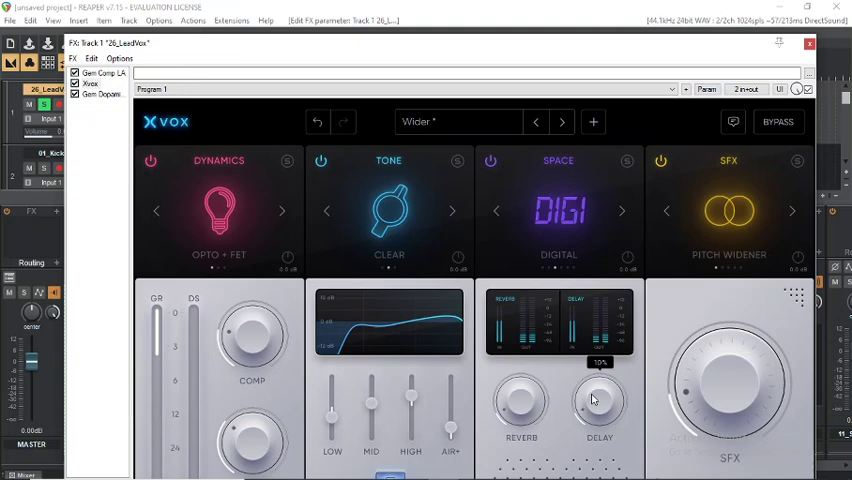
drag(32, 362, 32, 388)
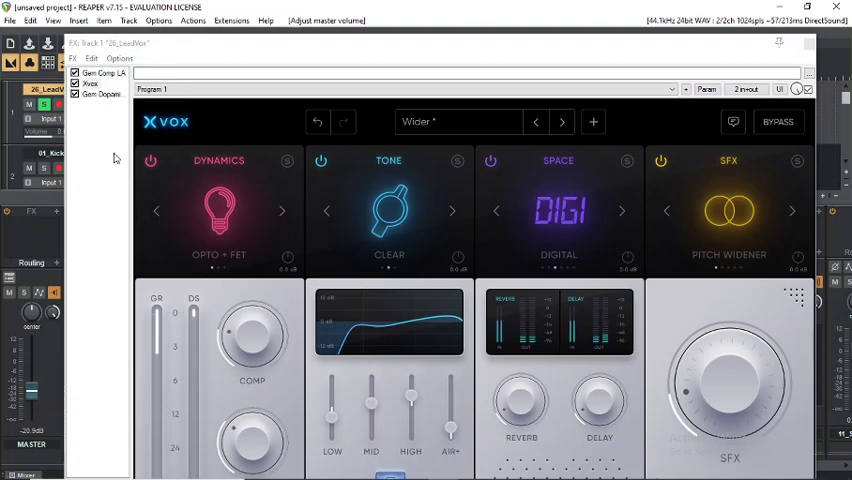
Switch off Comp LA and Gem Dopamine so XVox runs alone, and nudge its reverb
click(74, 83)
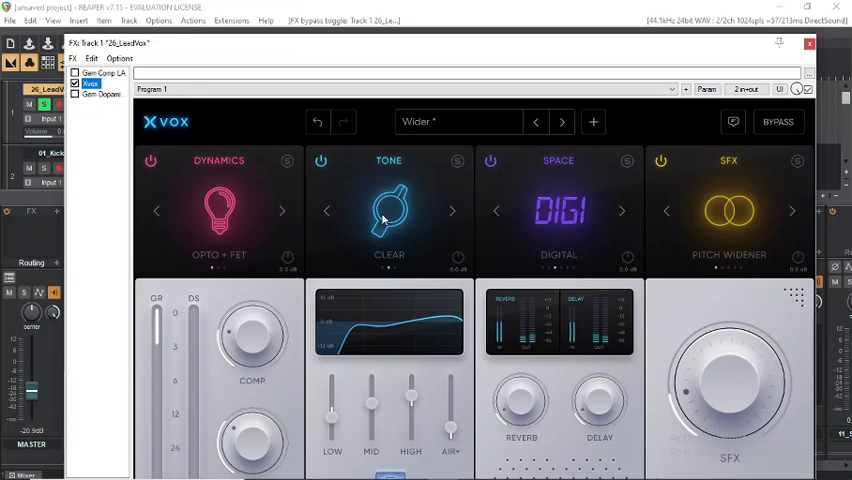
mouse_move(599, 401)
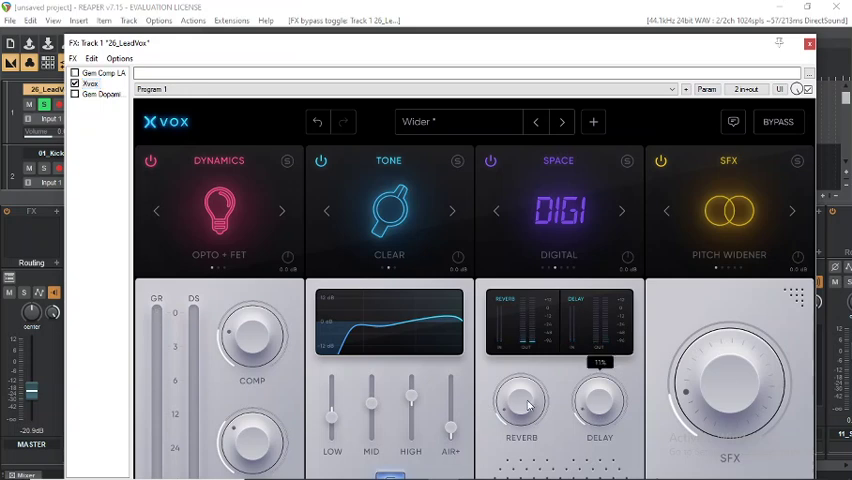
drag(528, 404, 533, 387)
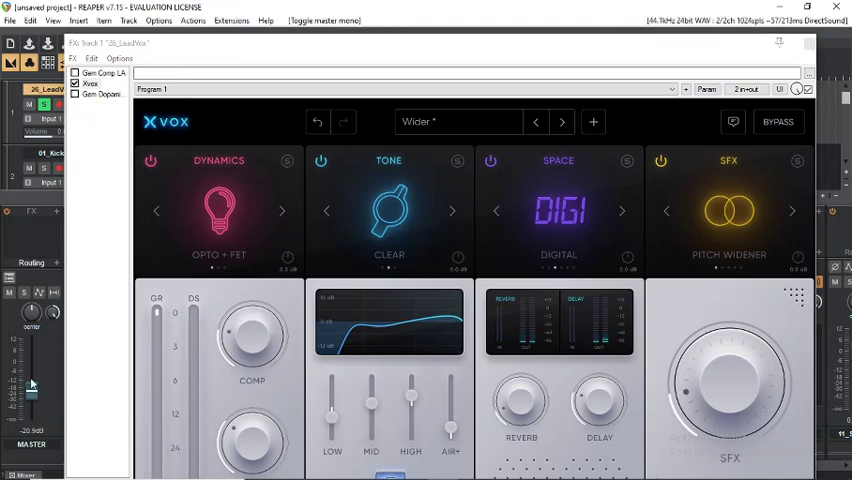
Bring the master fader to -6.1 dB, then XVox delay to 12% and reverb to 16%
drag(33, 392, 34, 378)
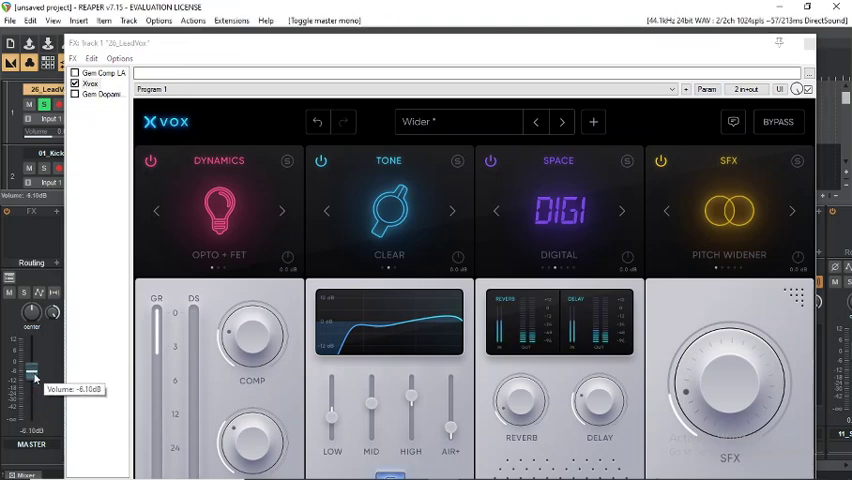
click(400, 220)
mouse_move(599, 401)
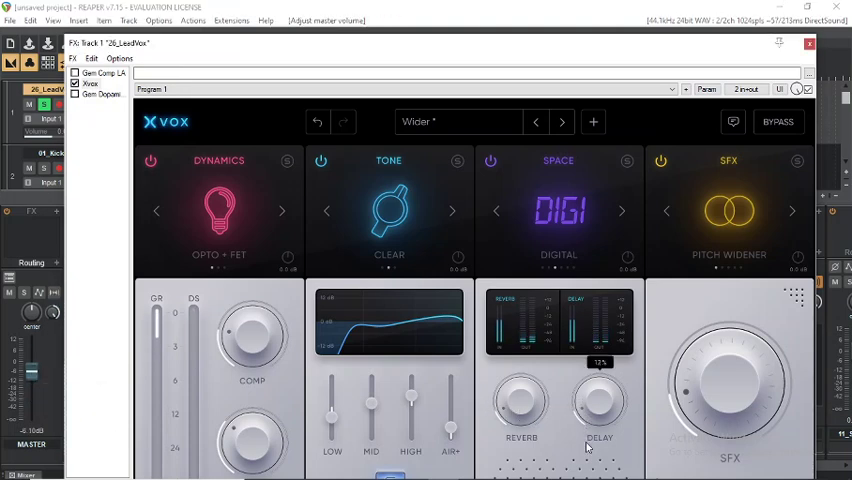
drag(598, 404, 598, 410)
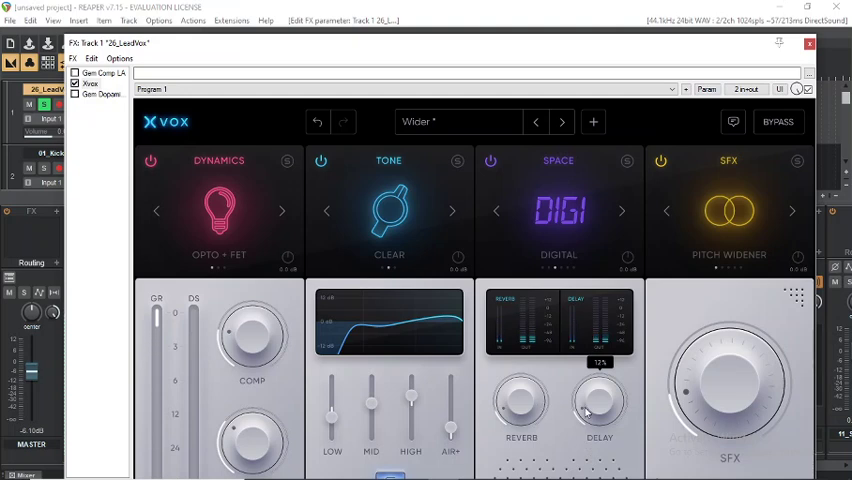
mouse_move(521, 401)
drag(521, 405, 521, 403)
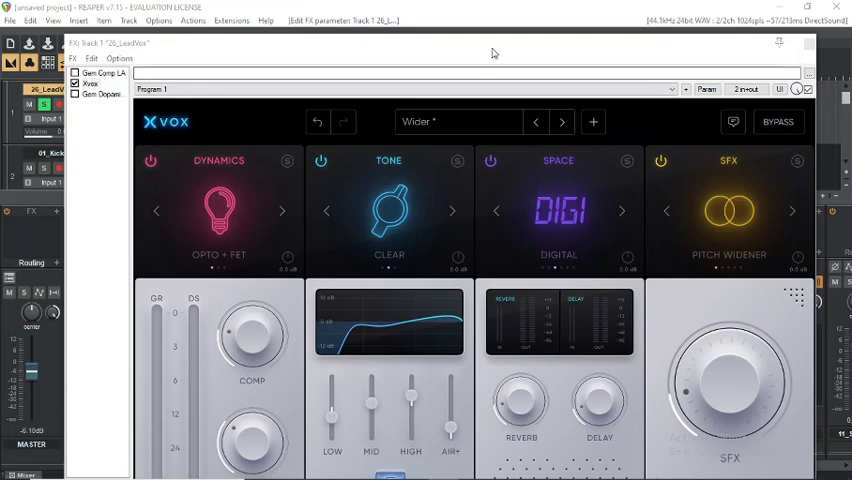
Lower the FX window so the lead vocal clip shows in the arrange view
drag(493, 51, 493, 176)
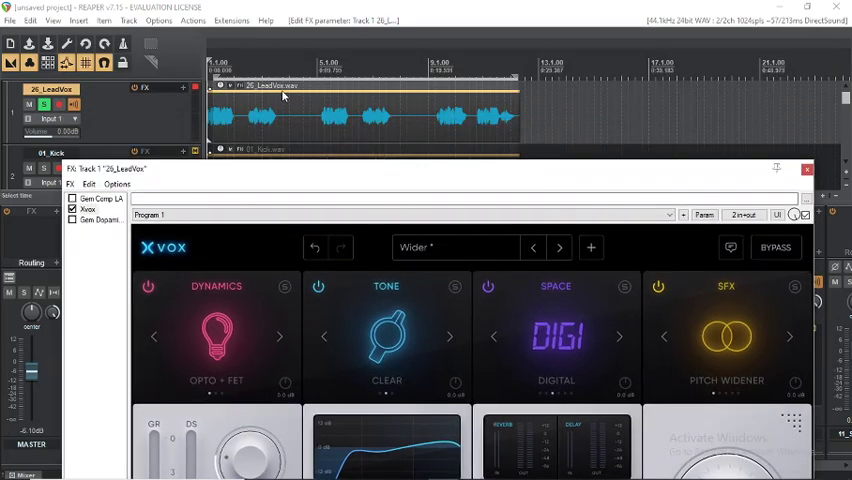